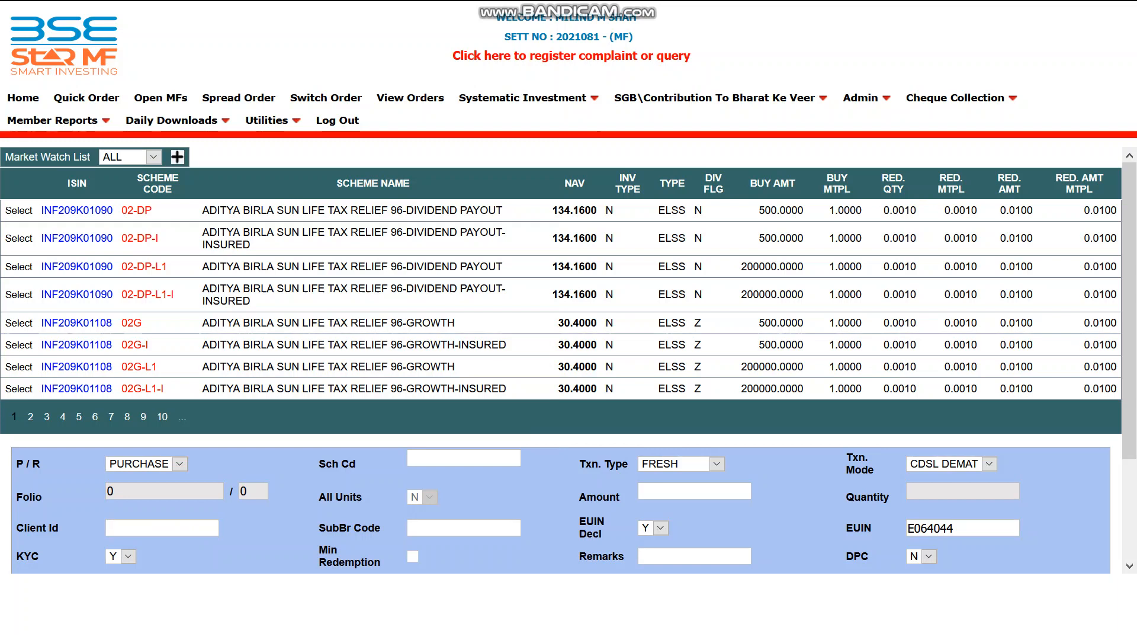
Open User Master Maintenance through Admin > User Master > Manual
mouse_move(867, 97)
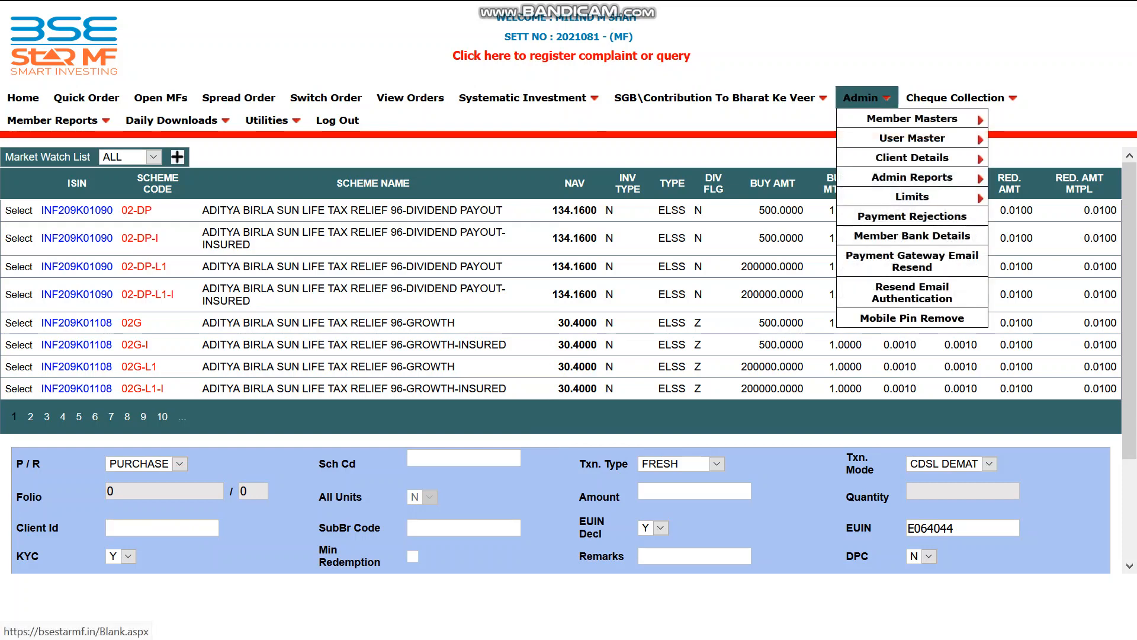
mouse_move(912, 138)
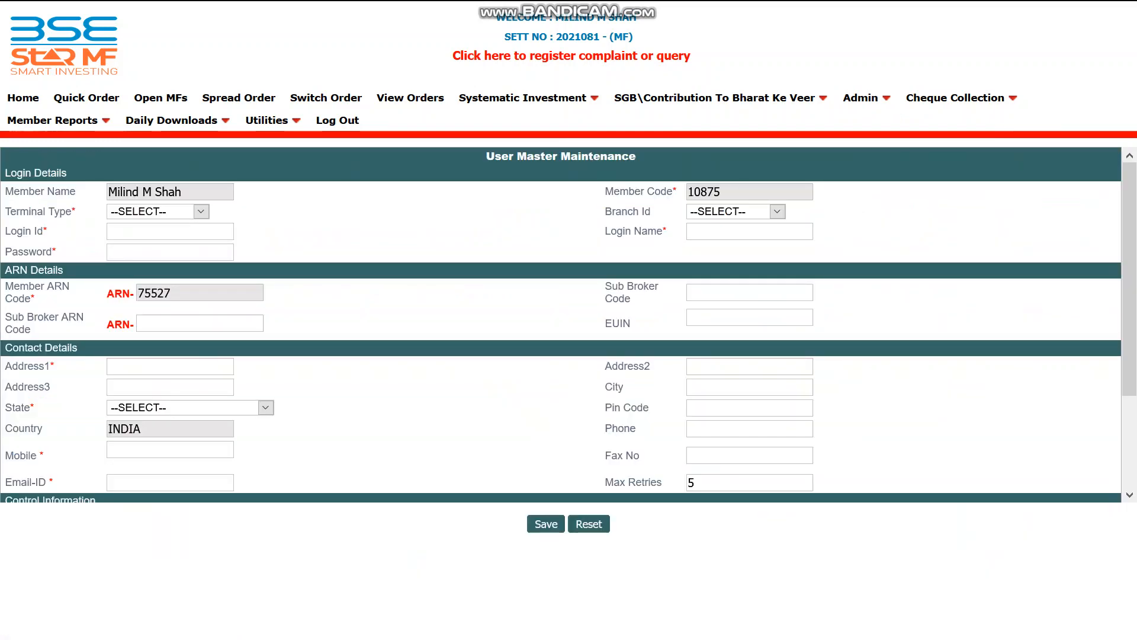
Set Terminal Type to CLIENT and Branch Id to CORPBRANCH
click(201, 211)
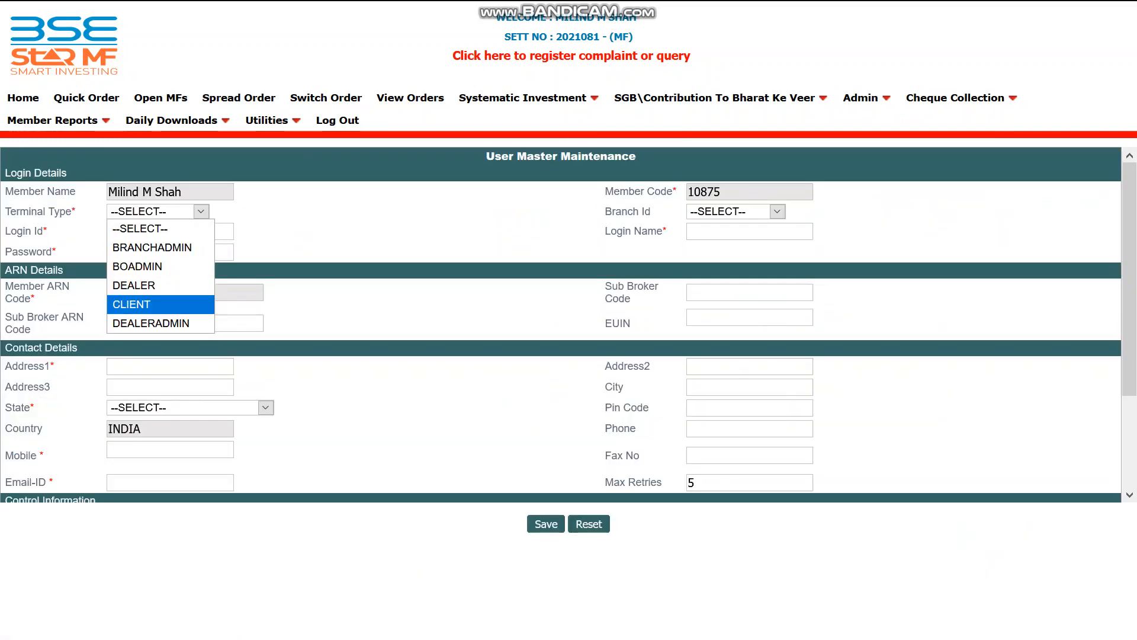
click(133, 305)
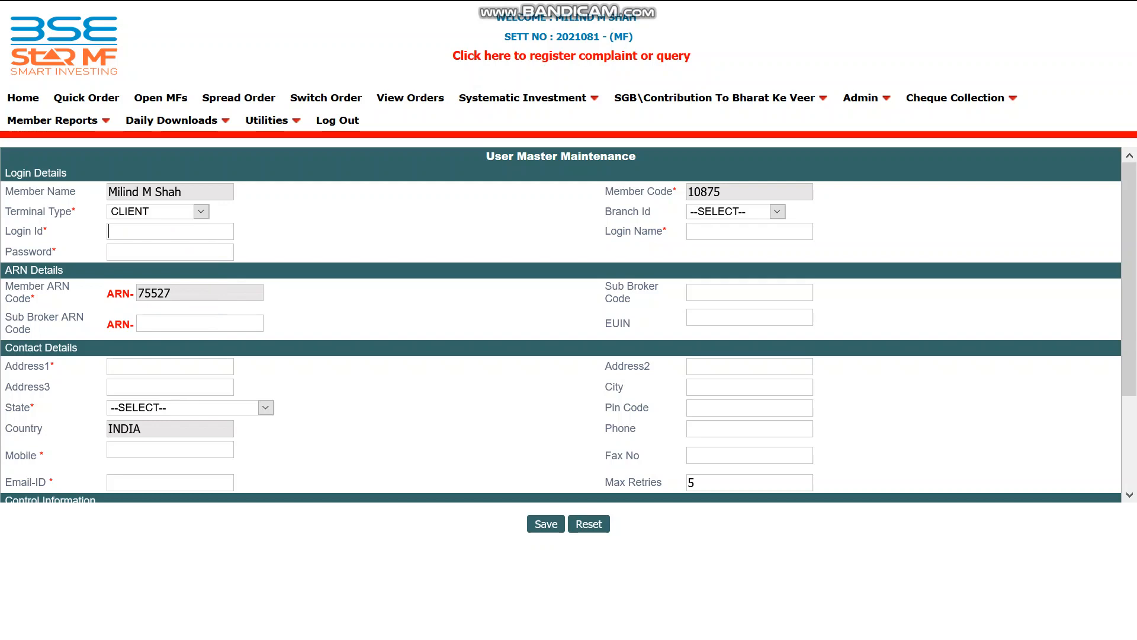
click(777, 212)
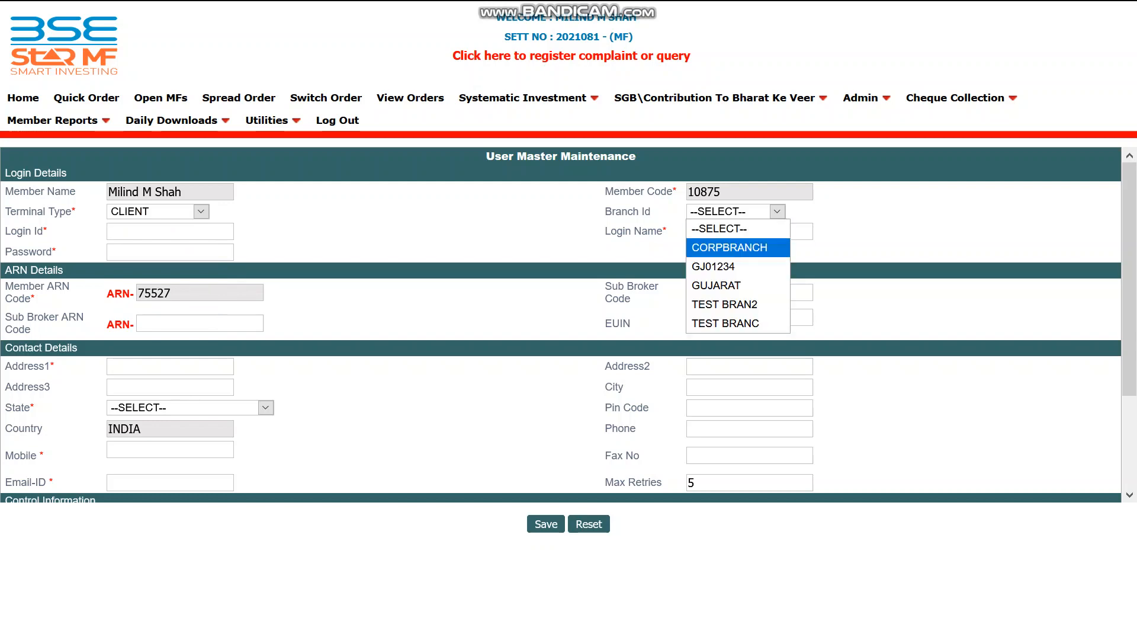
key(Return)
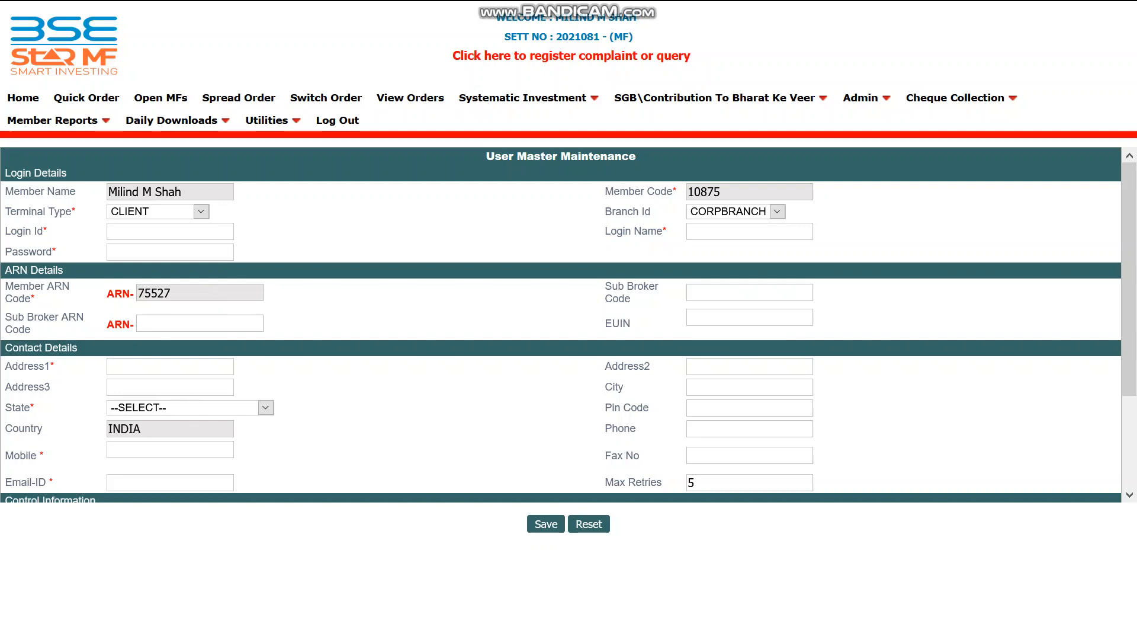
Enter the new user's login ID, the user's full name as login name, and a password
text(clientt13)
click(750, 232)
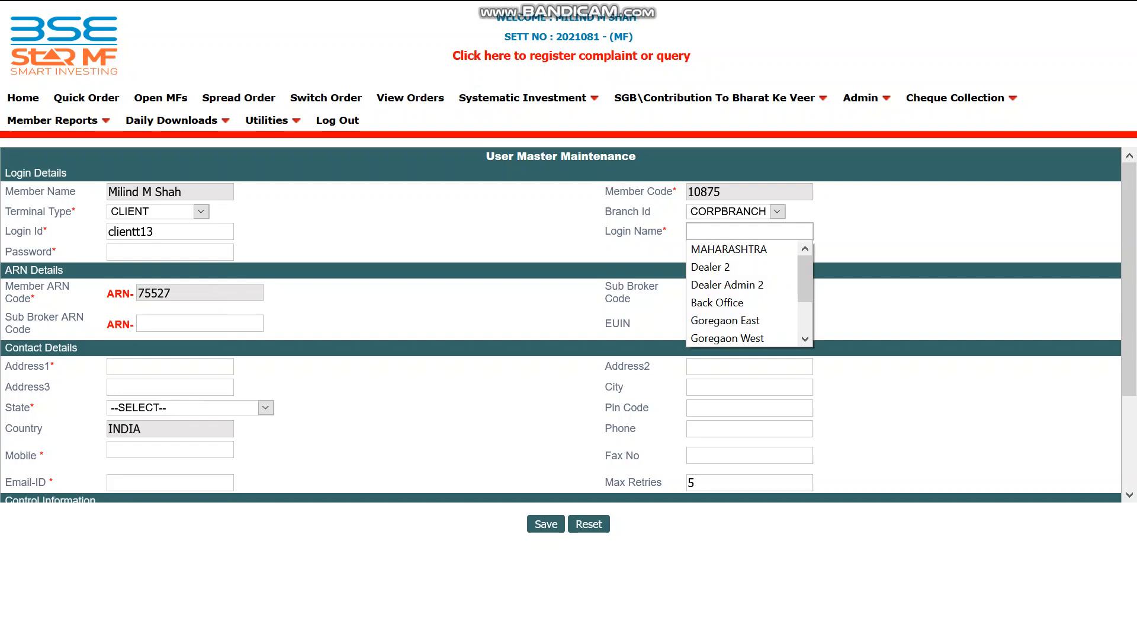
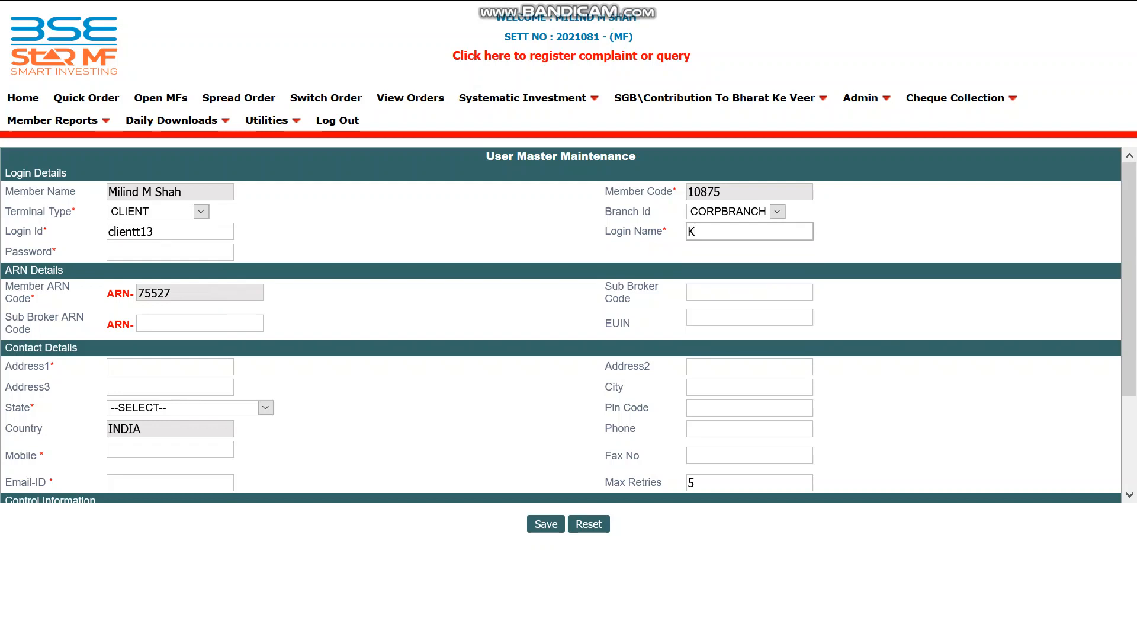
key(Tab)
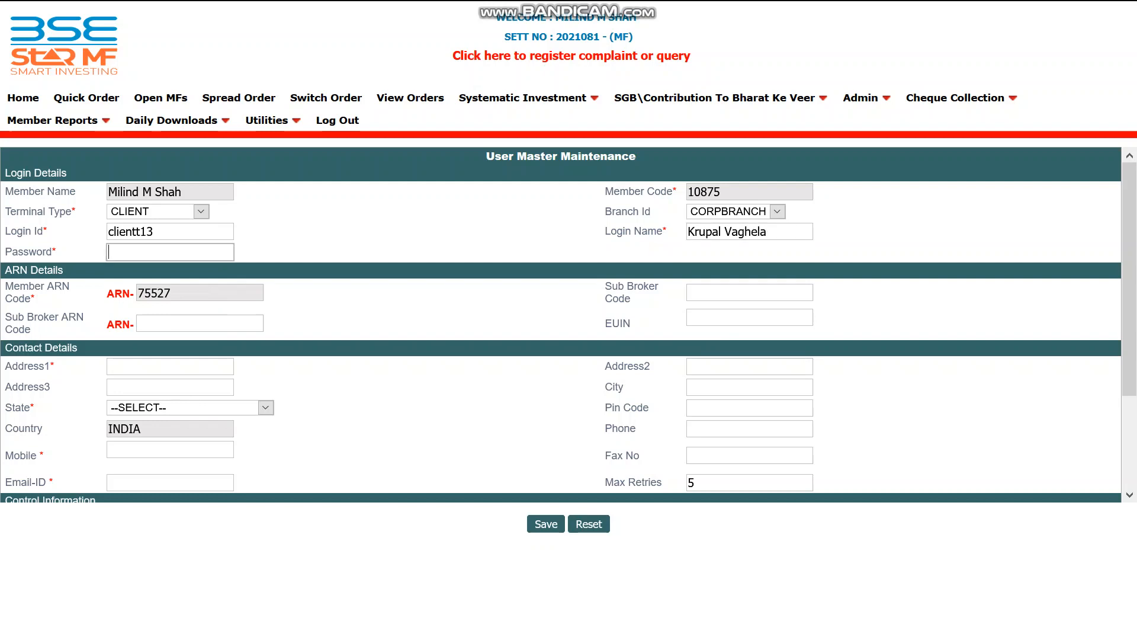
key(Tab)
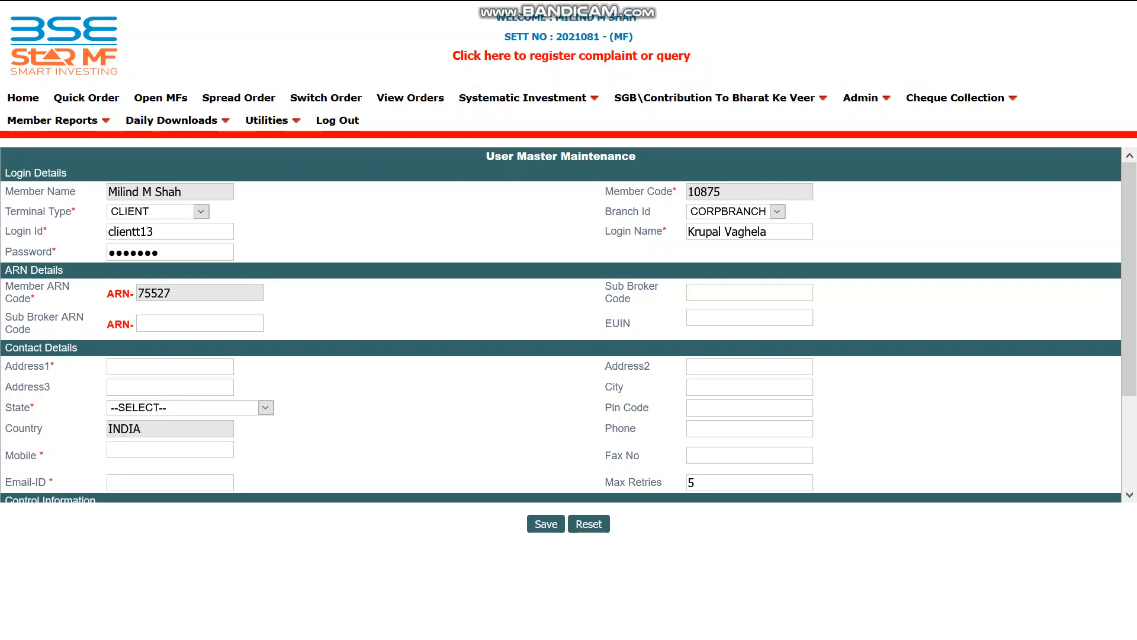
click(749, 318)
Enter EUIN E123456 and address lines 17th floor, P. J. Tower, Dalal Street
text(E123)
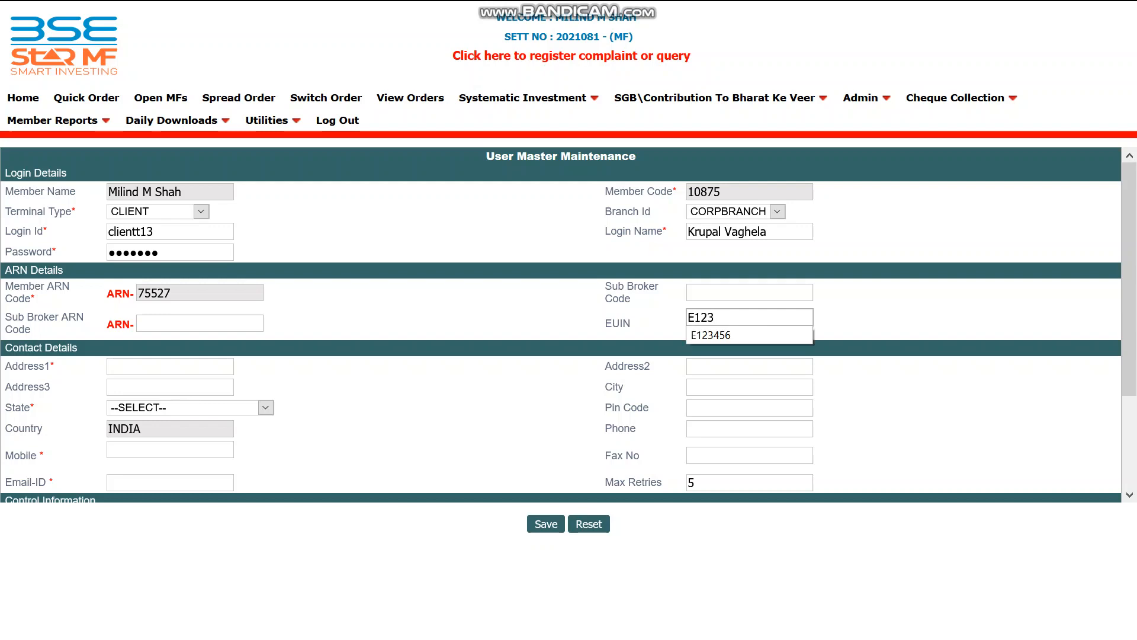
text(456)
click(170, 387)
click(170, 366)
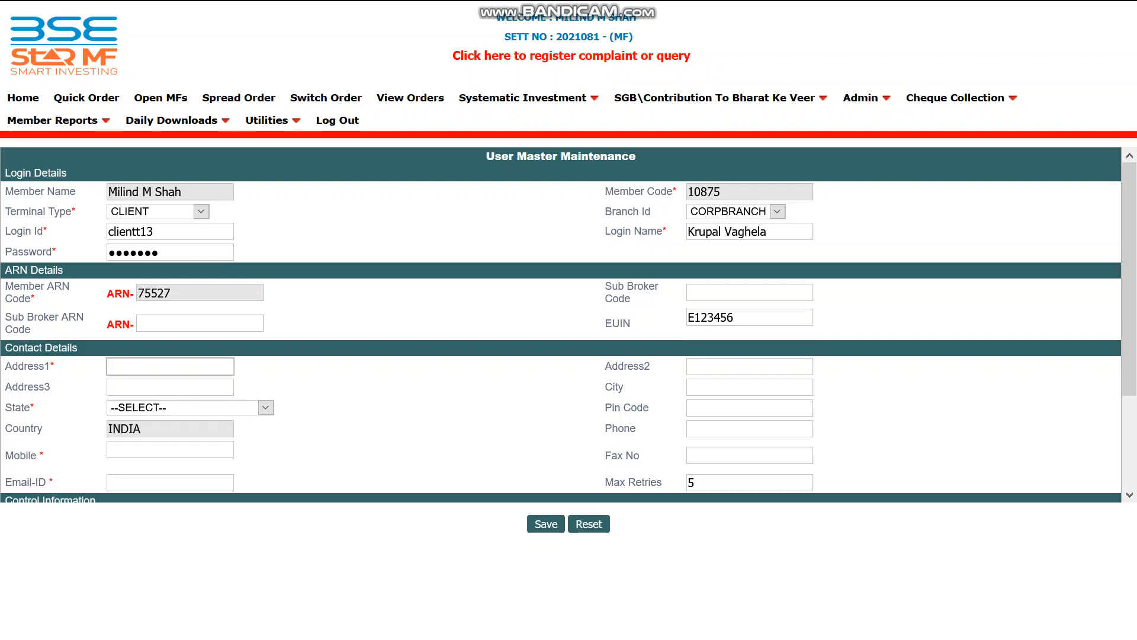
text(17th floor)
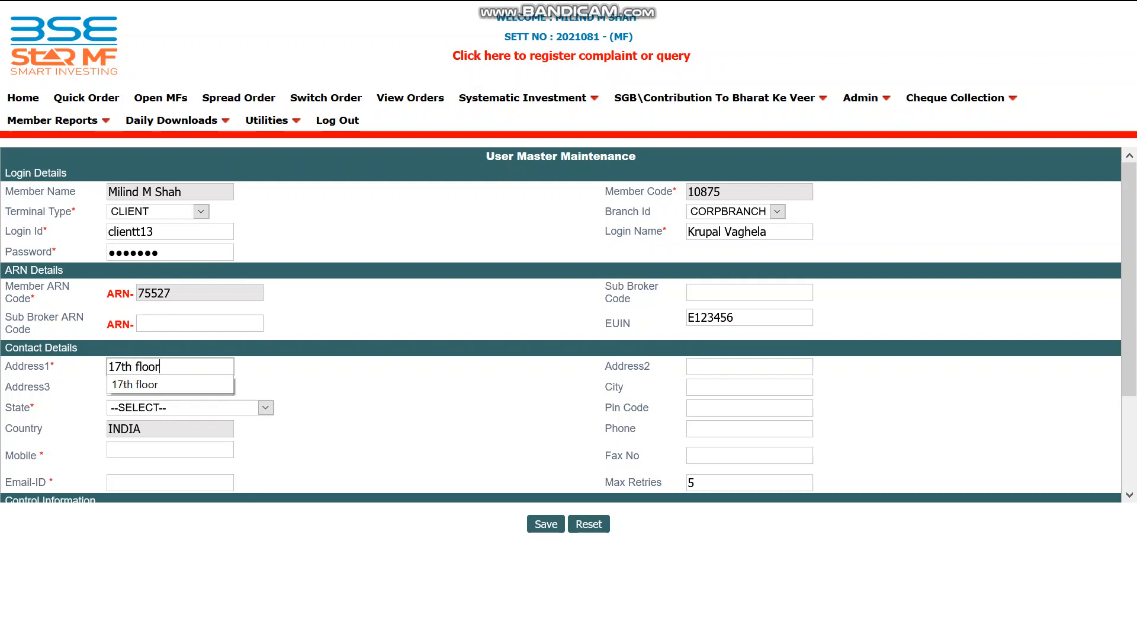
click(749, 366)
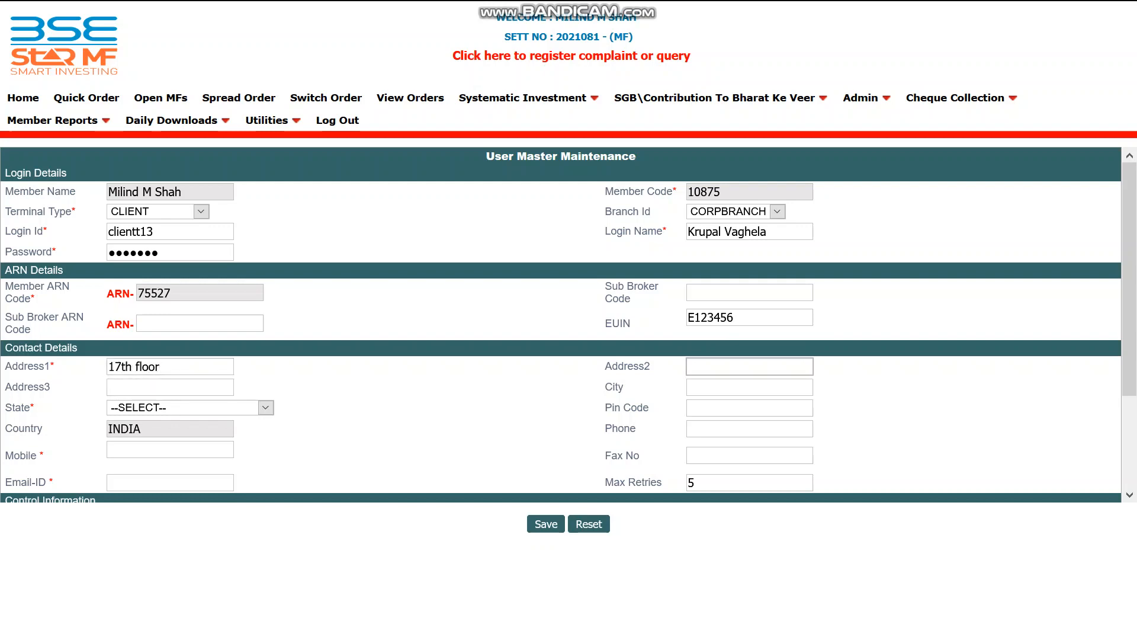
text(P. J. Tower)
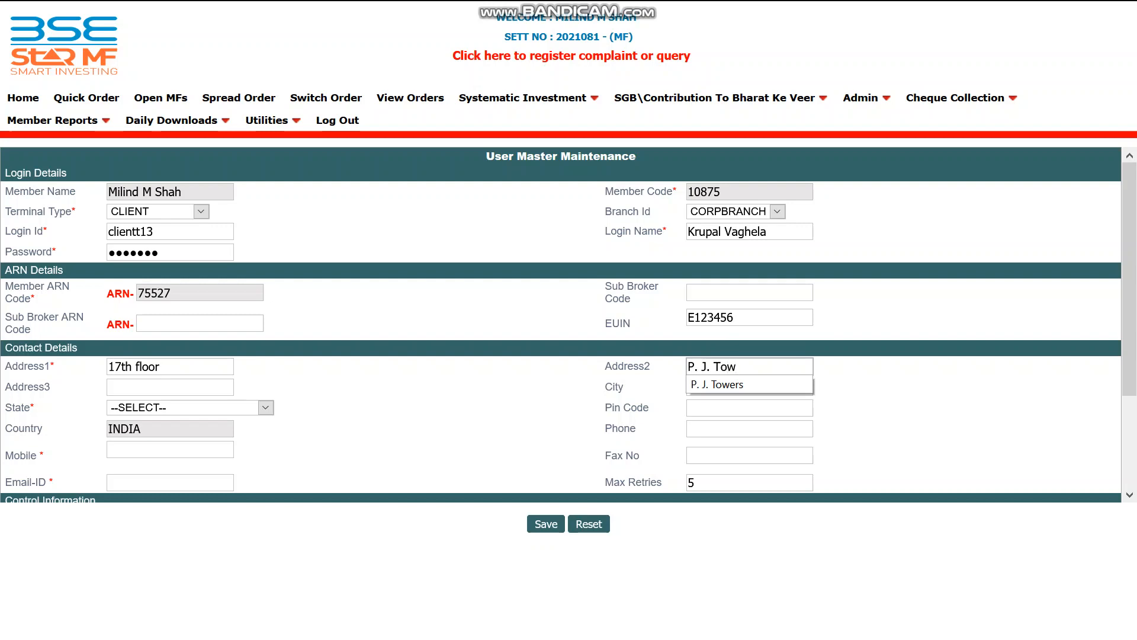
click(170, 387)
text(Dalal Str)
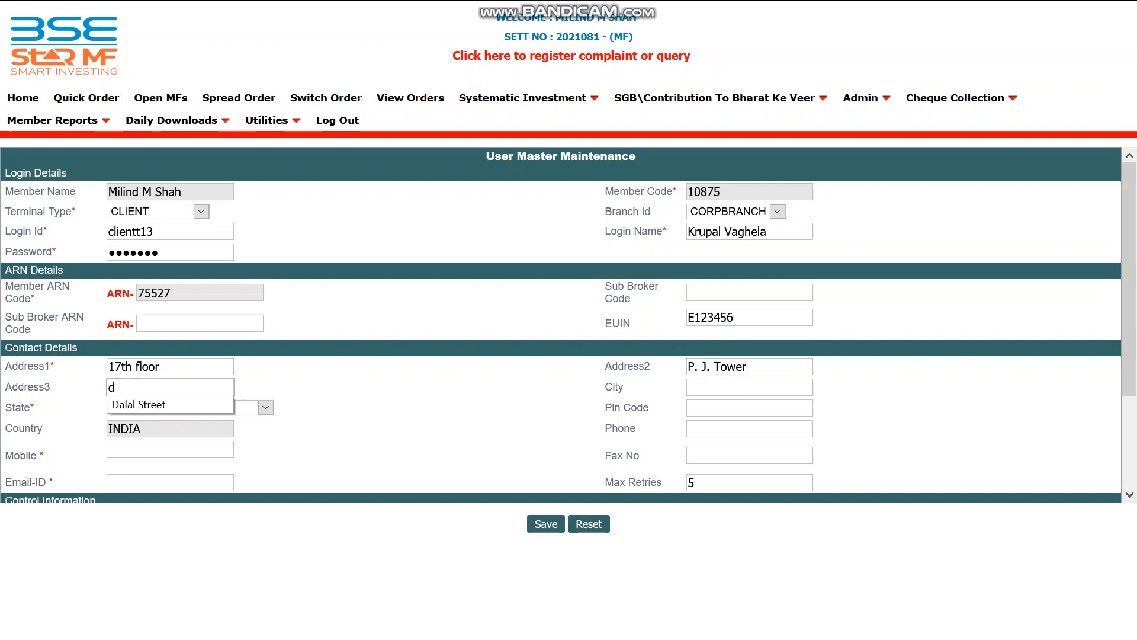
text(eet)
Set the city to Mumbai (state MAHARASHTRA) and pin code 400001
click(750, 387)
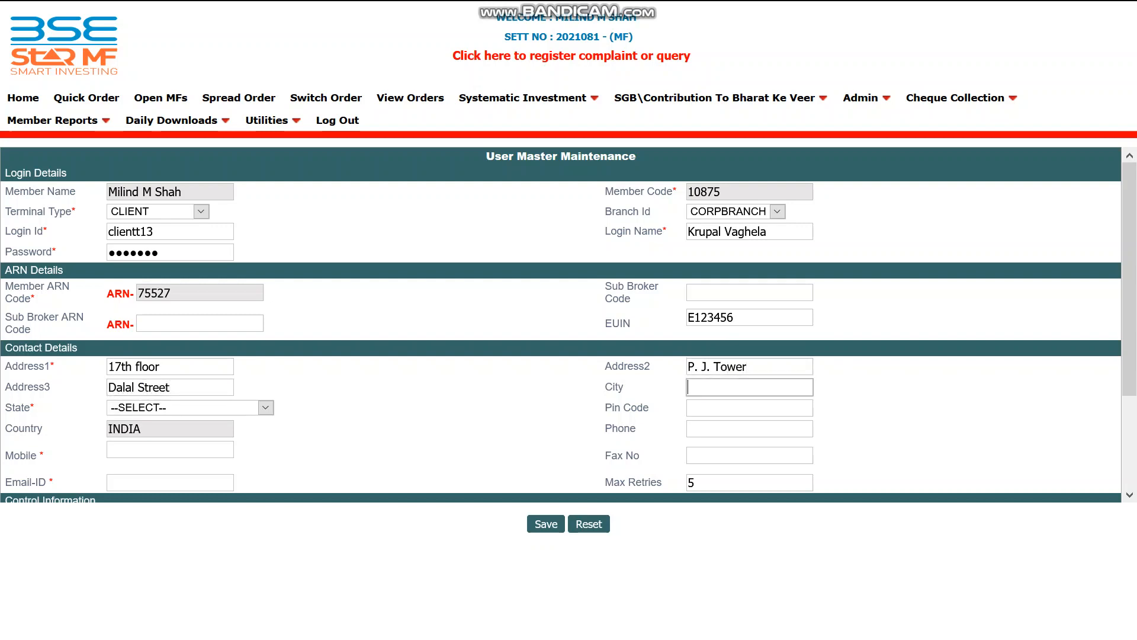
text(Mumba)
key(Down)
key(Return)
click(749, 407)
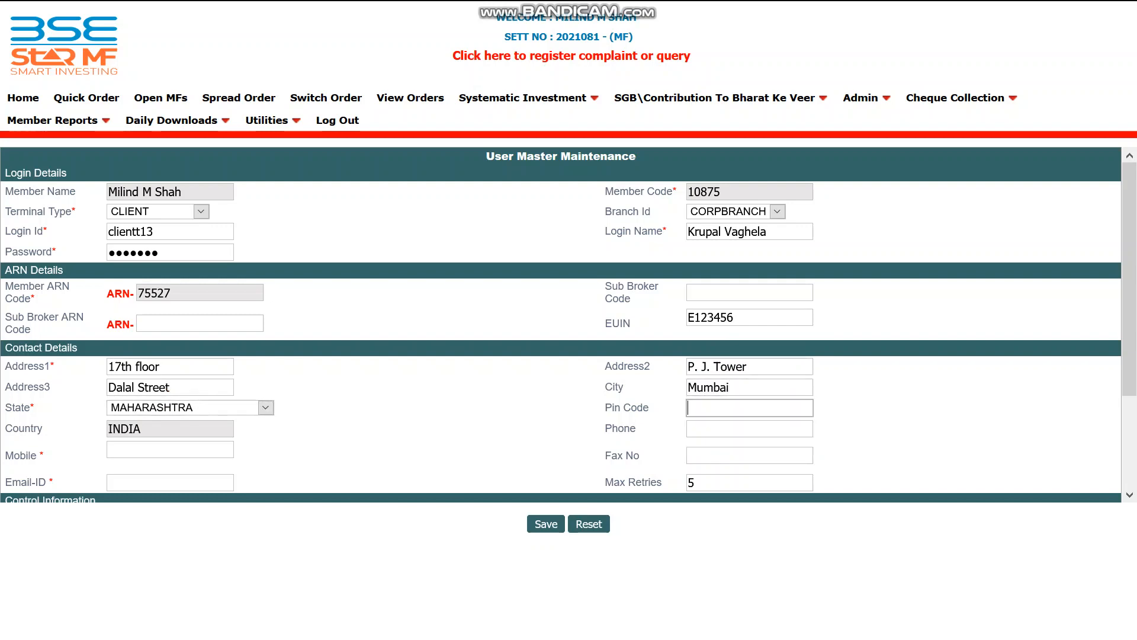
text(400001)
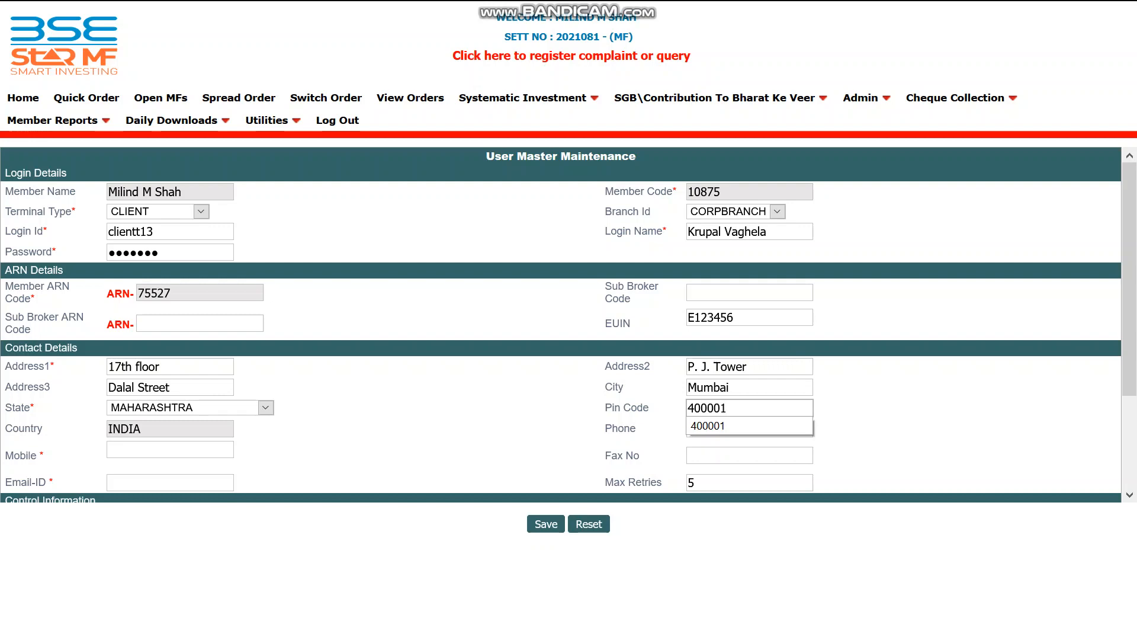
Fill in the suggested mobile number and the client's e-mail address
click(170, 449)
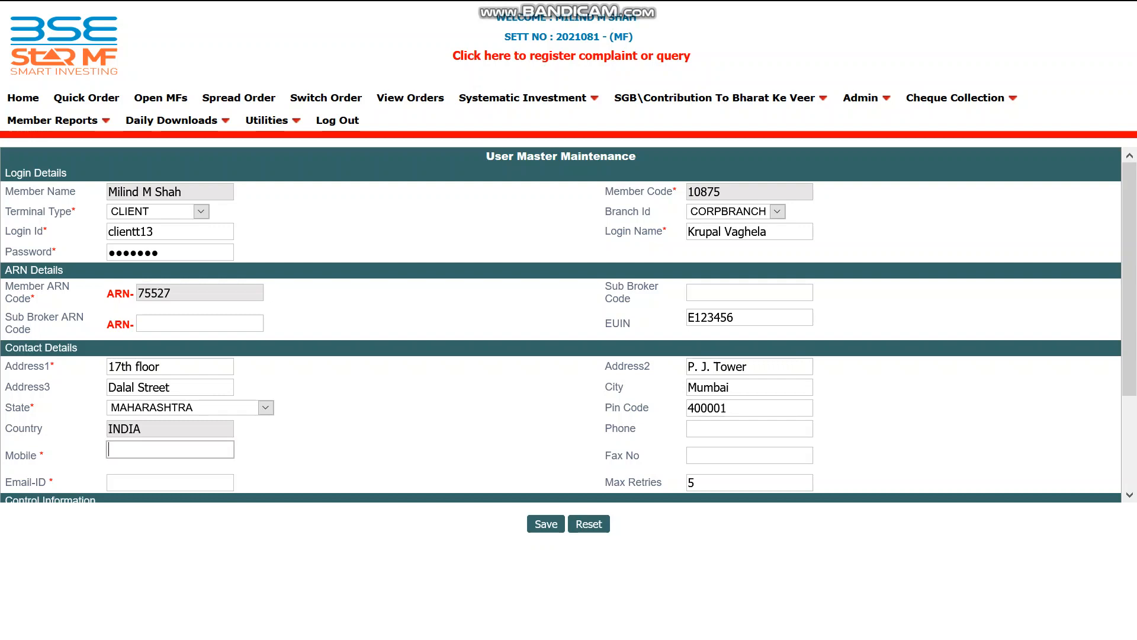
text(836)
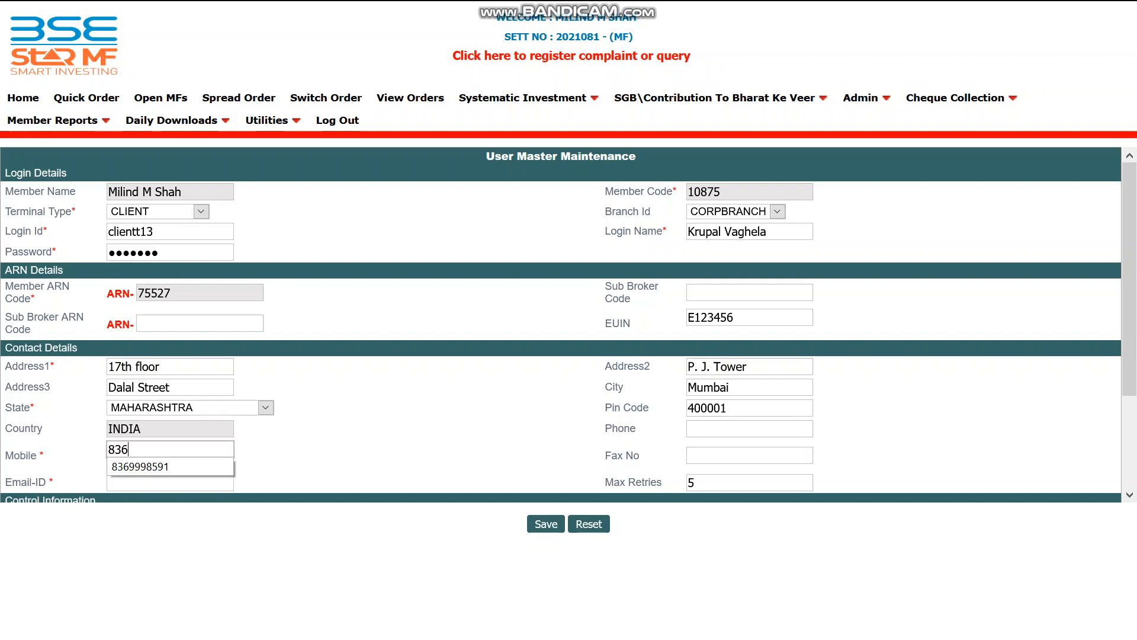
key(Down)
key(Tab)
key(Tab)
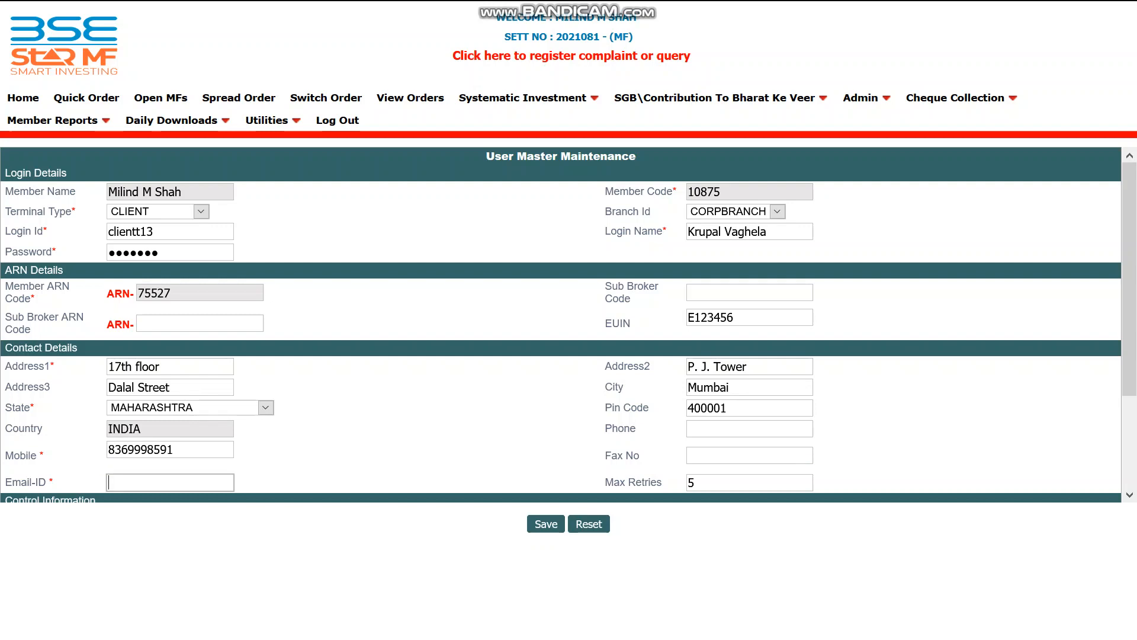
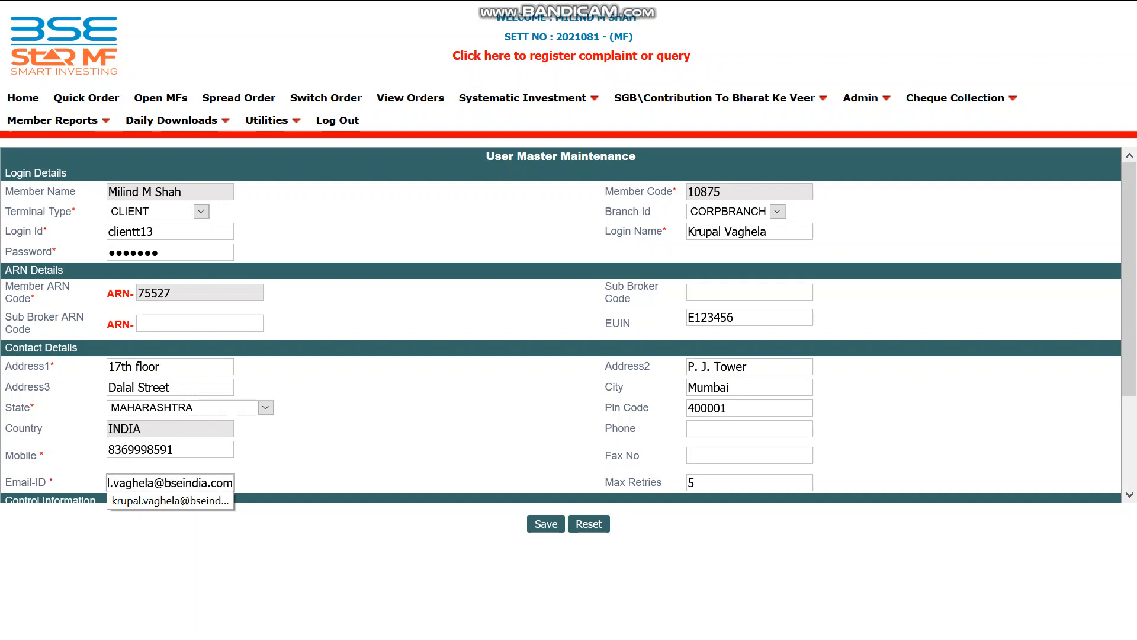
key(Tab)
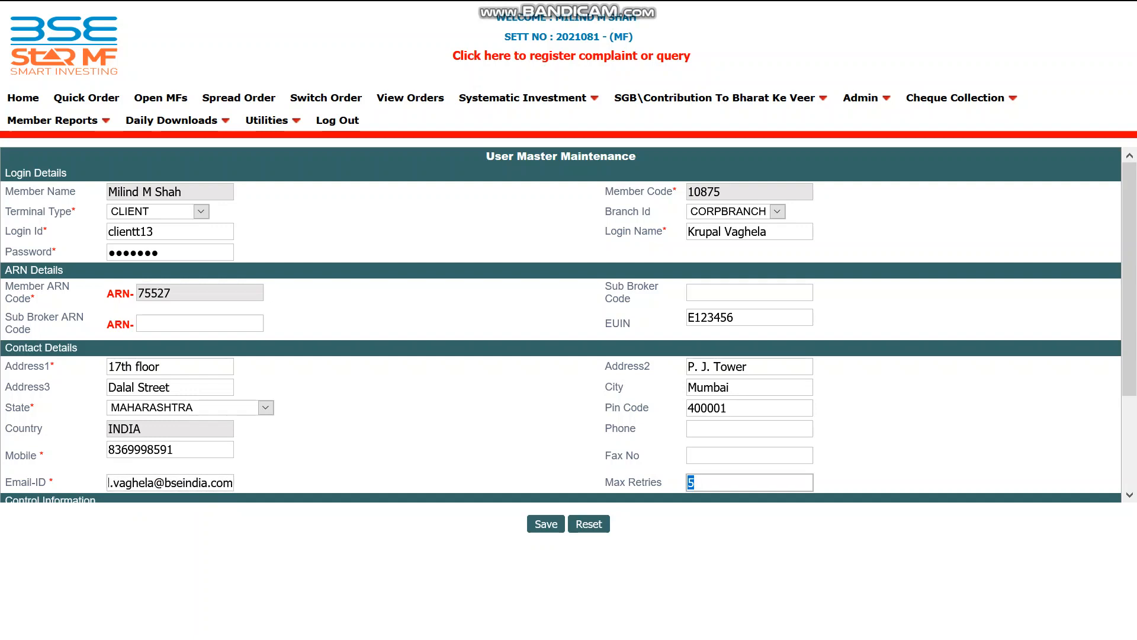
key(Tab)
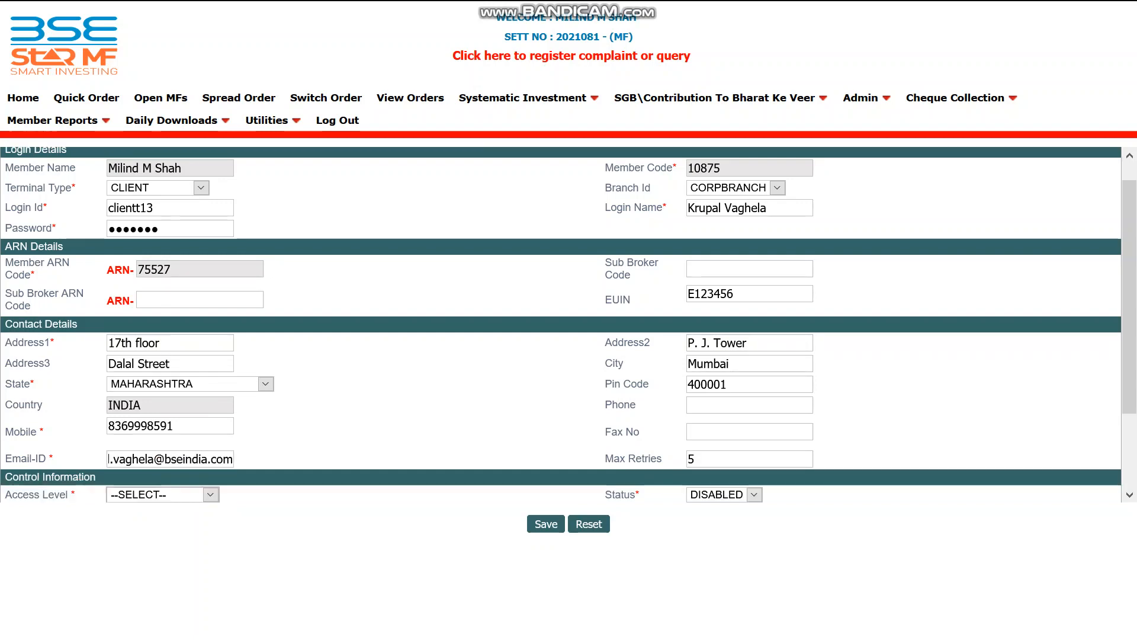
Set Access Level to FULL ACCESS and Status to ACTIVE
key(alt+Down)
key(Down)
key(Return)
key(Tab)
key(alt+Down)
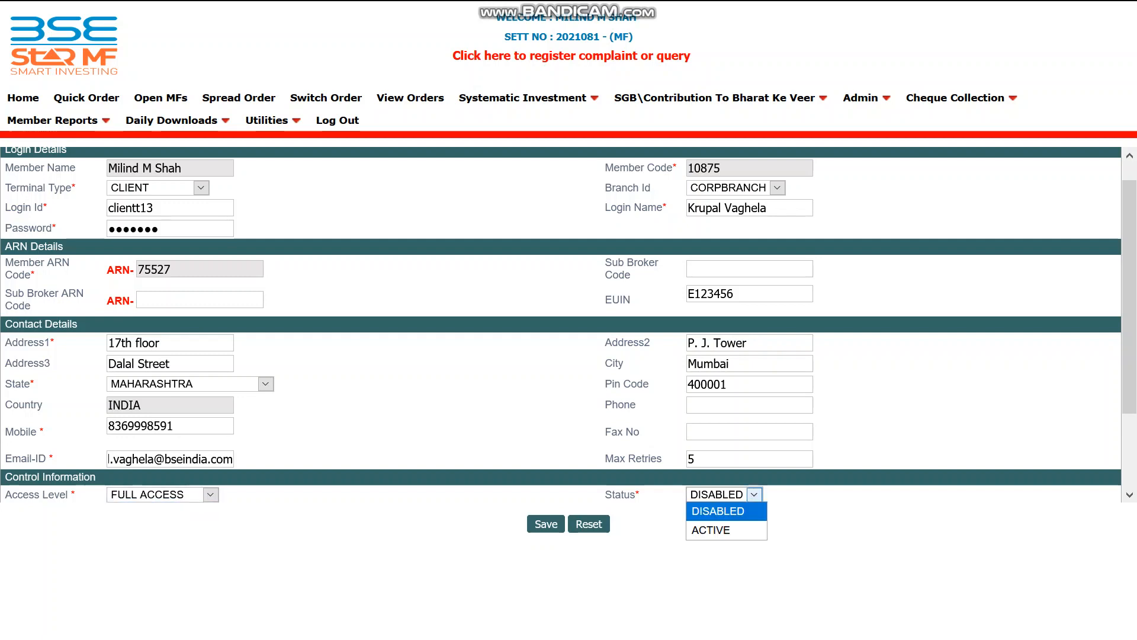
key(Down)
key(Return)
Set both First Login and Forced Logout to NO
scroll(561, 324, down, 2)
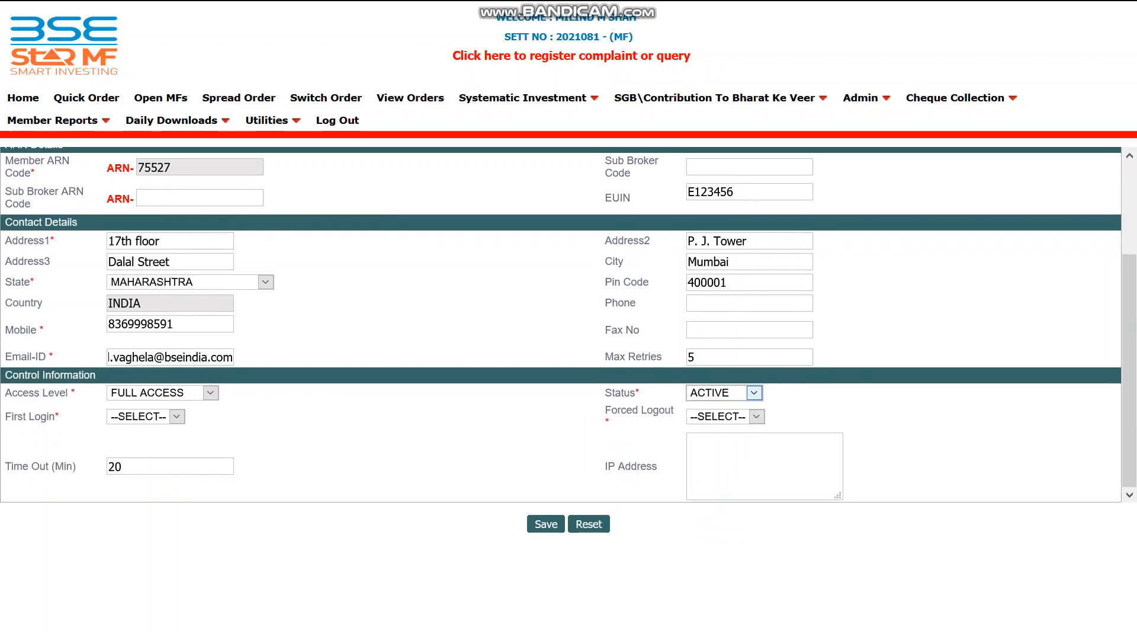
key(Tab)
key(alt+Down)
key(Down)
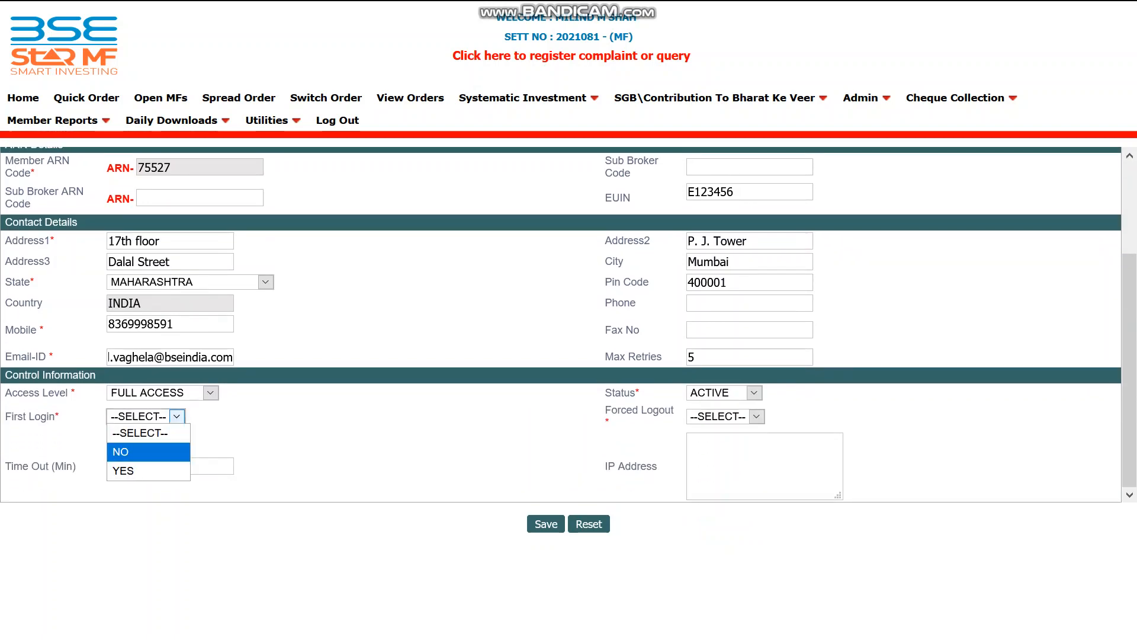
key(Return)
key(Tab)
key(alt+Down)
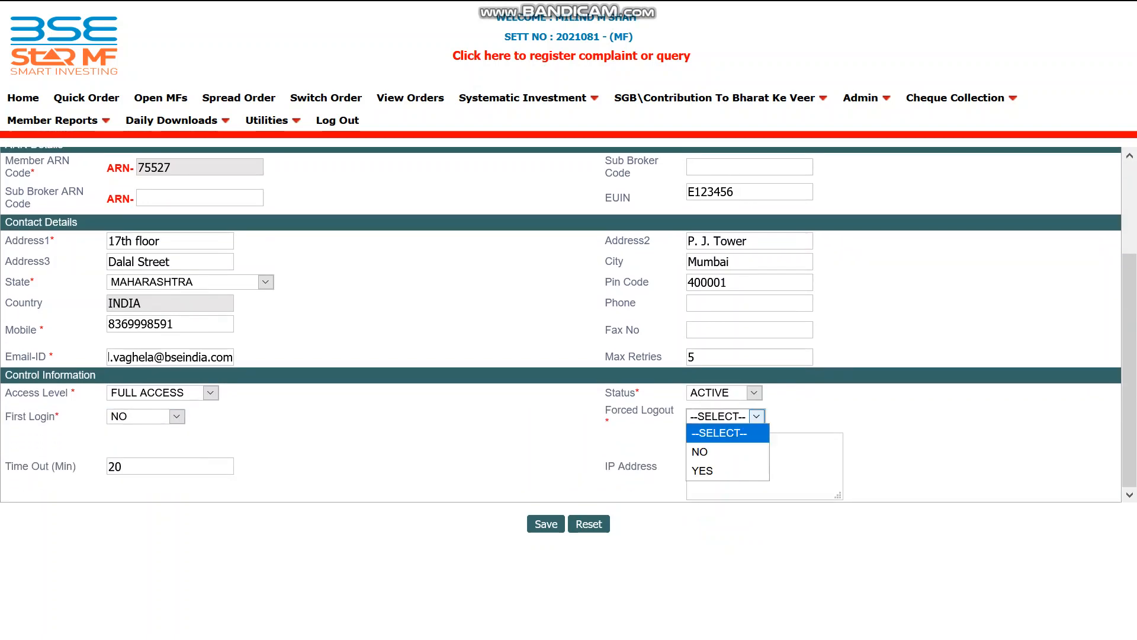
key(Down)
key(Return)
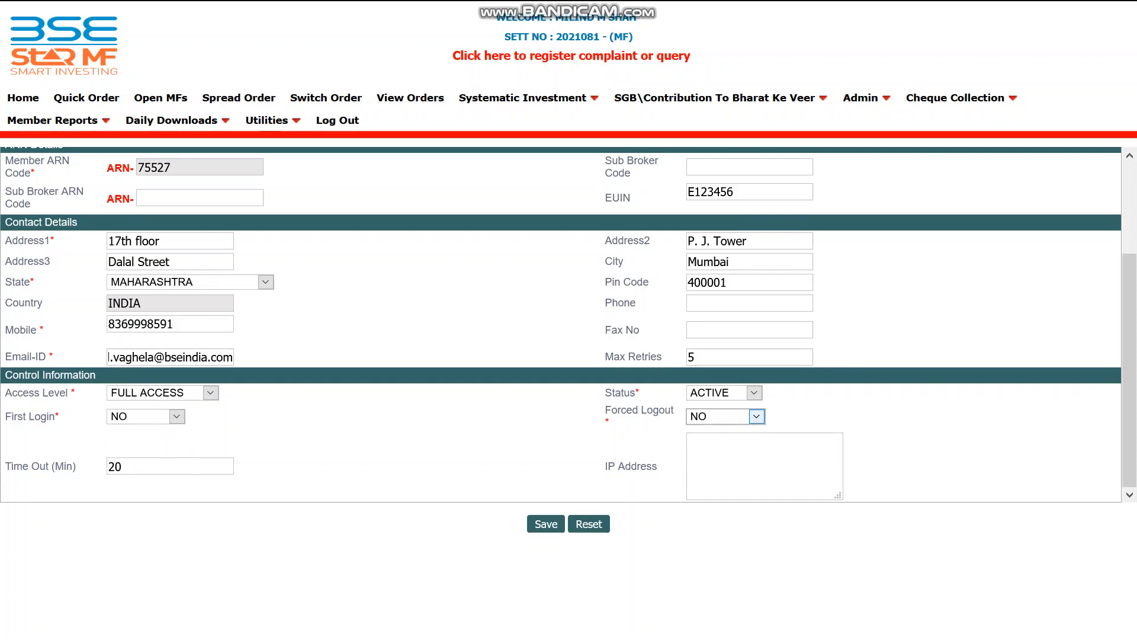
Save the new client user and dismiss the browser prompt and success alert
key(Tab)
key(Return)
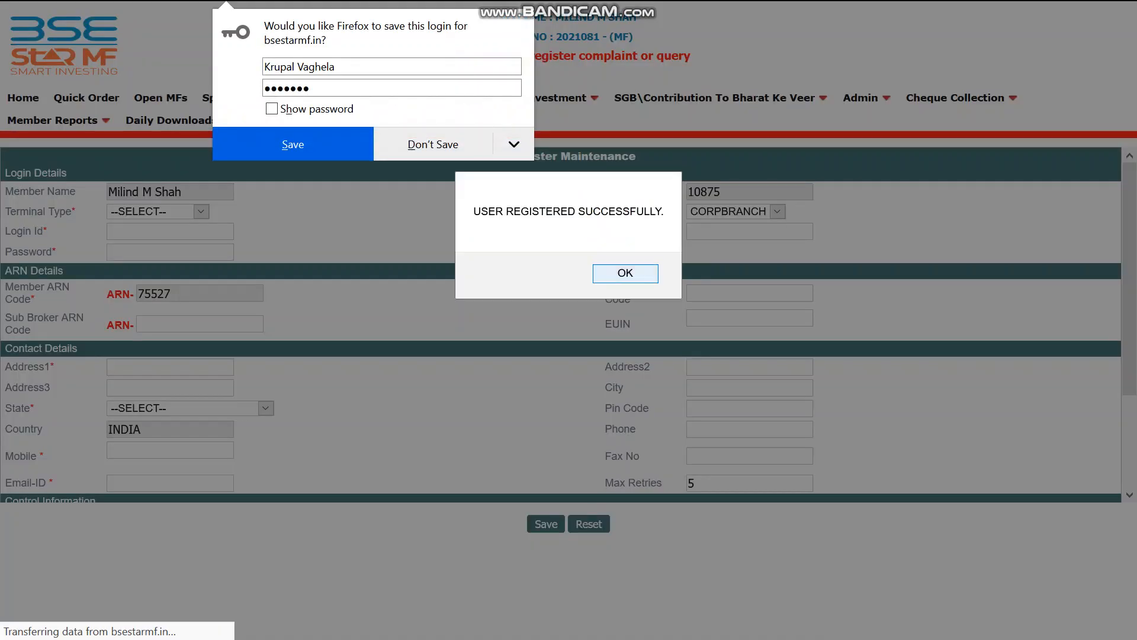
key(Escape)
key(Return)
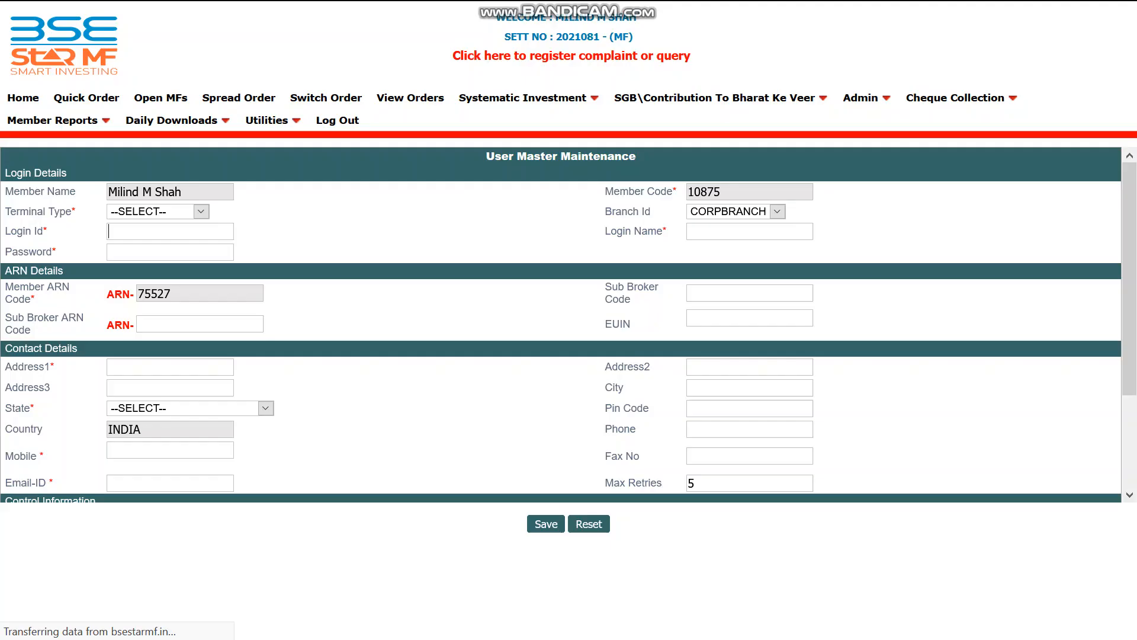
Log out, sign in with the new client's username, member ID and password, and enter the OTP
click(337, 120)
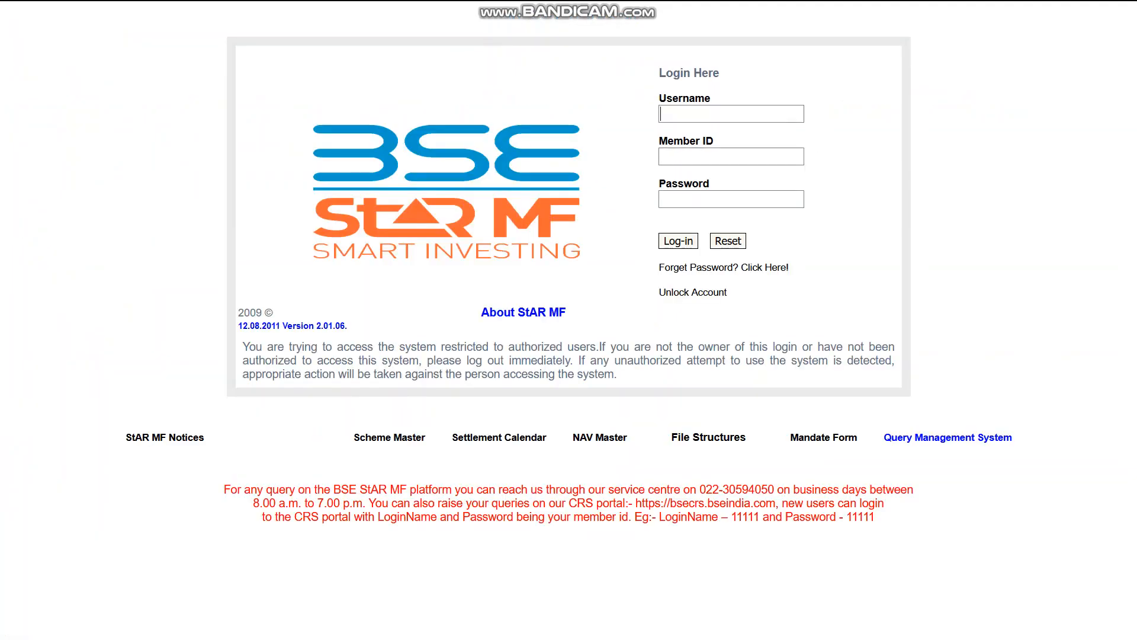
text(clientt13)
key(Tab)
text(10)
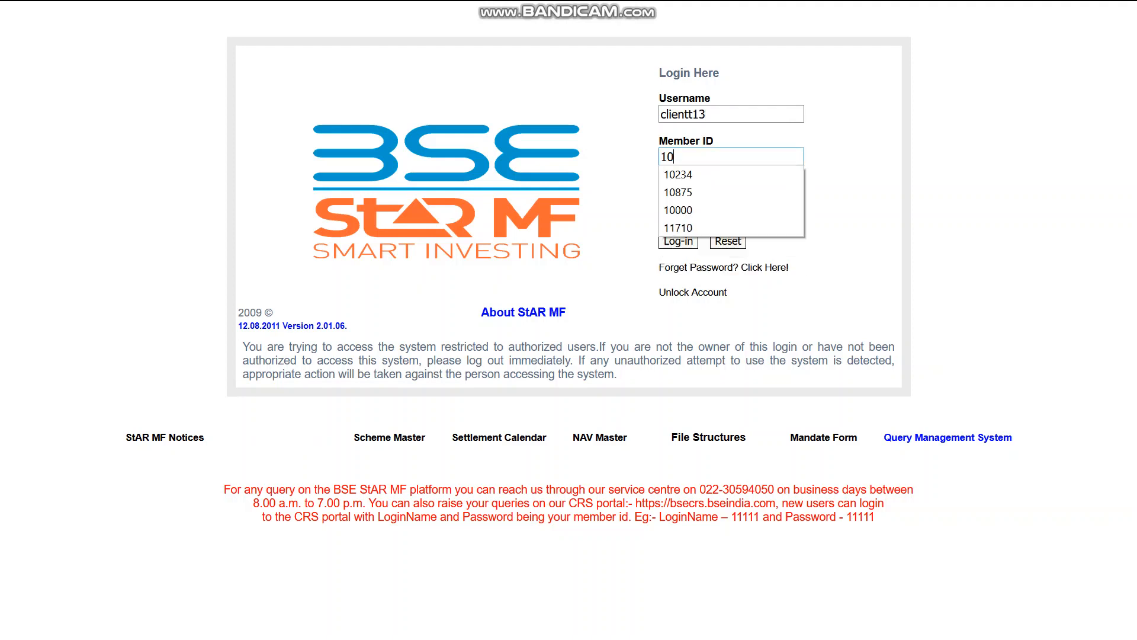
text(875)
key(Tab)
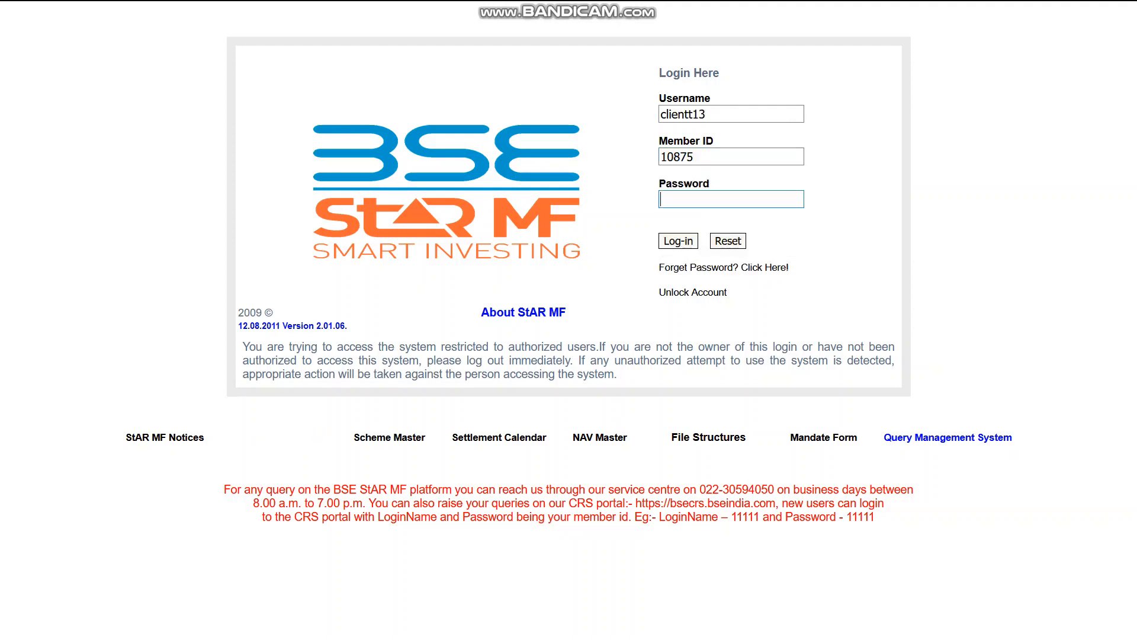
text(•••••••)
key(Return)
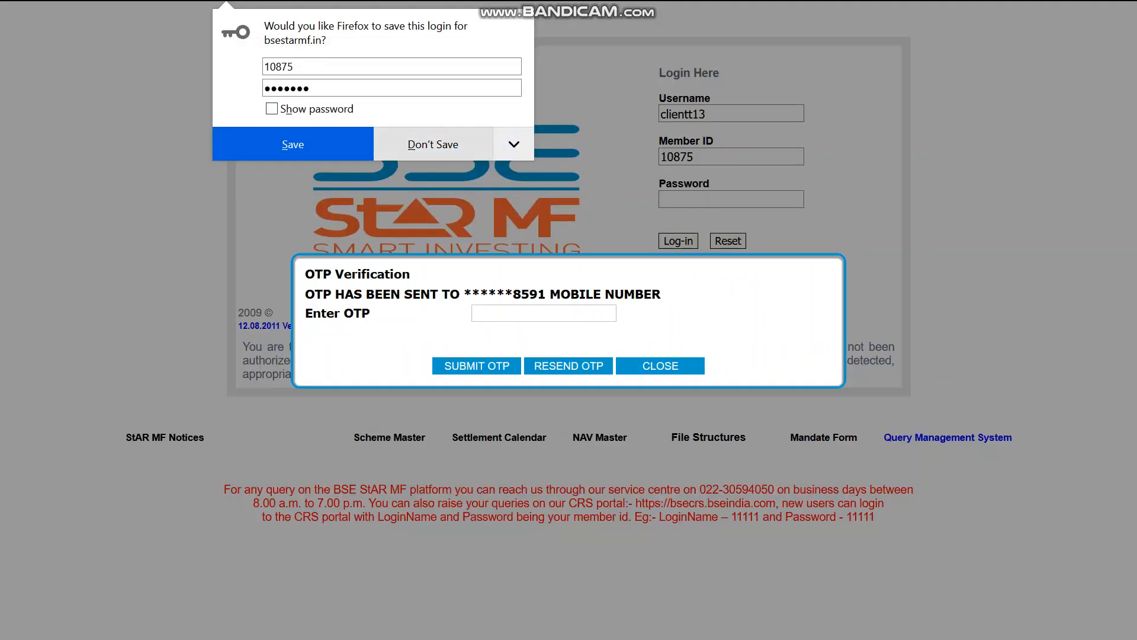
click(433, 144)
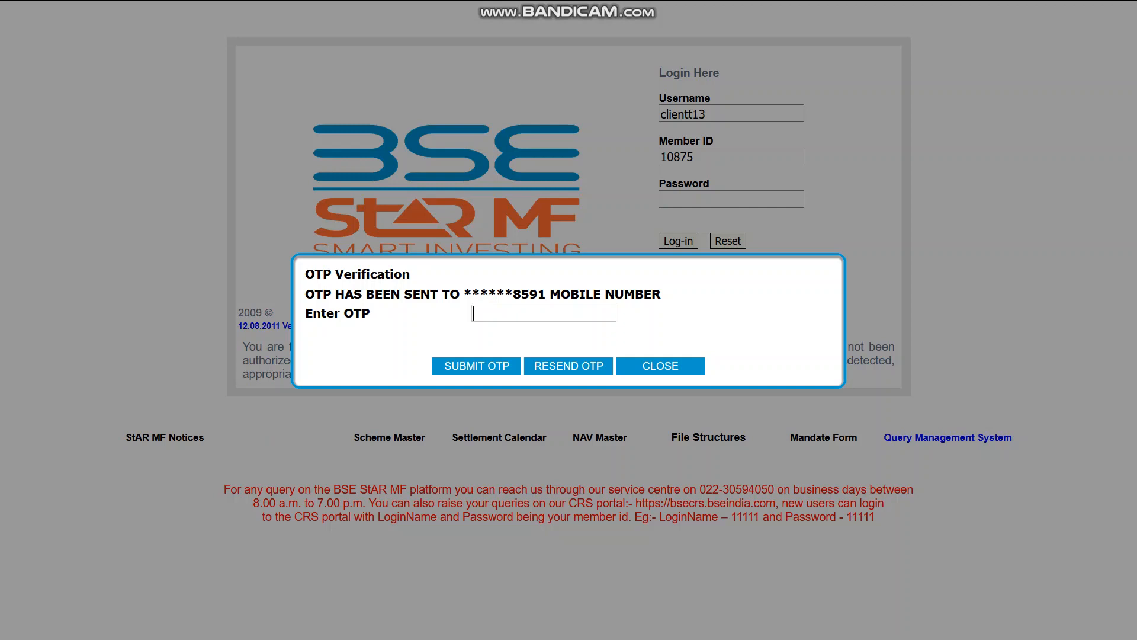
Submit the OTP to reach the client's order page, then browse the X-SIP, SWP and STP menus
key(Return)
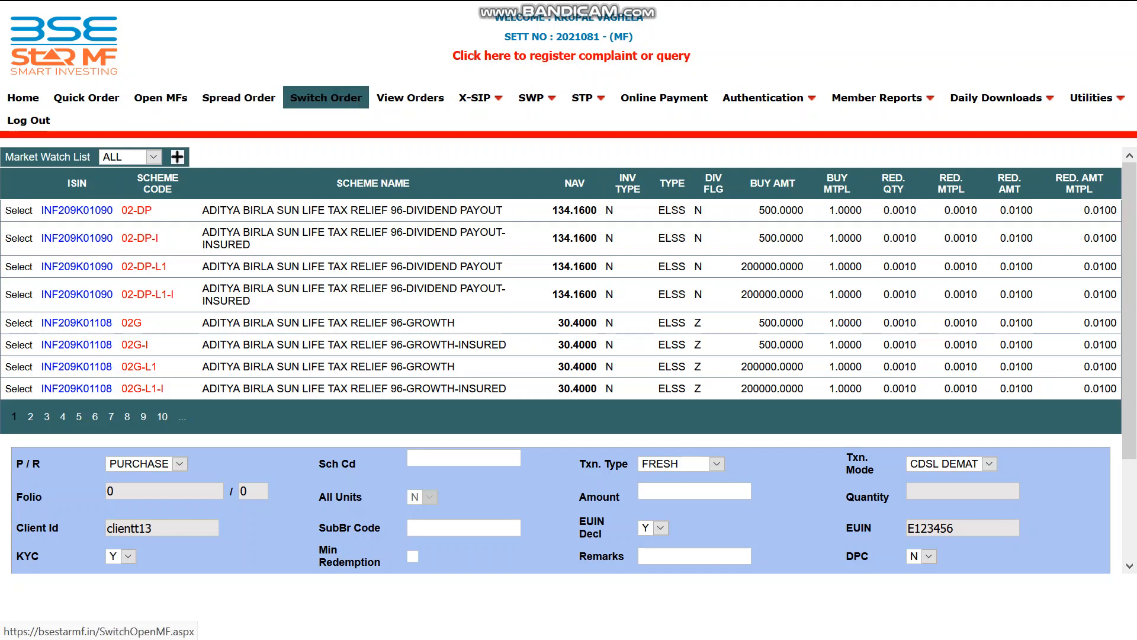
mouse_move(477, 98)
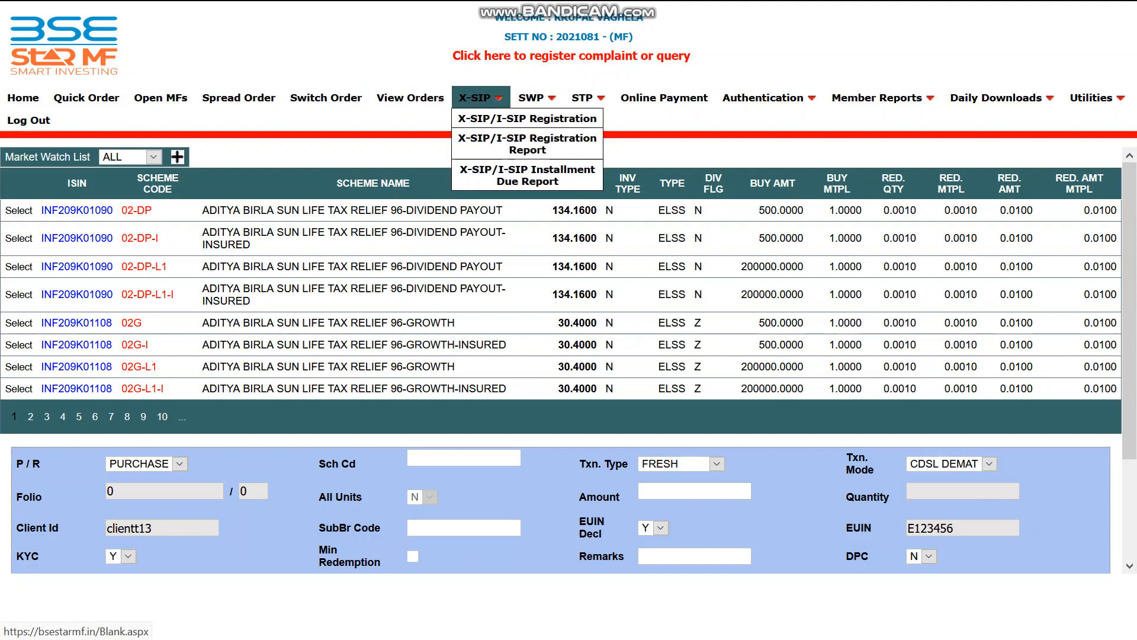
mouse_move(532, 98)
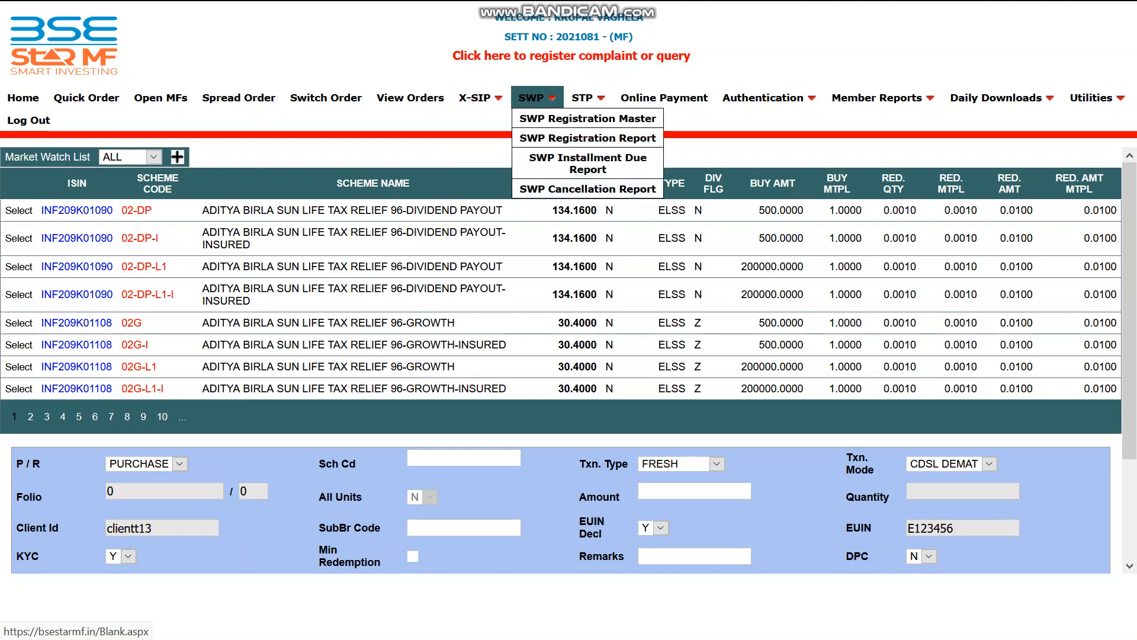
mouse_move(583, 97)
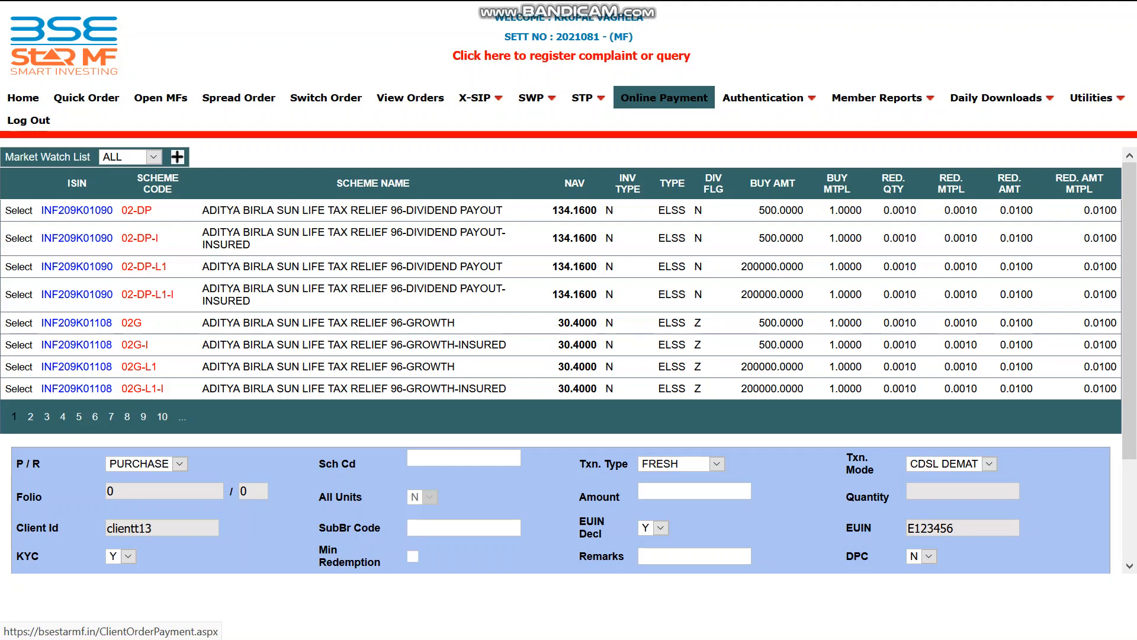
mouse_move(765, 98)
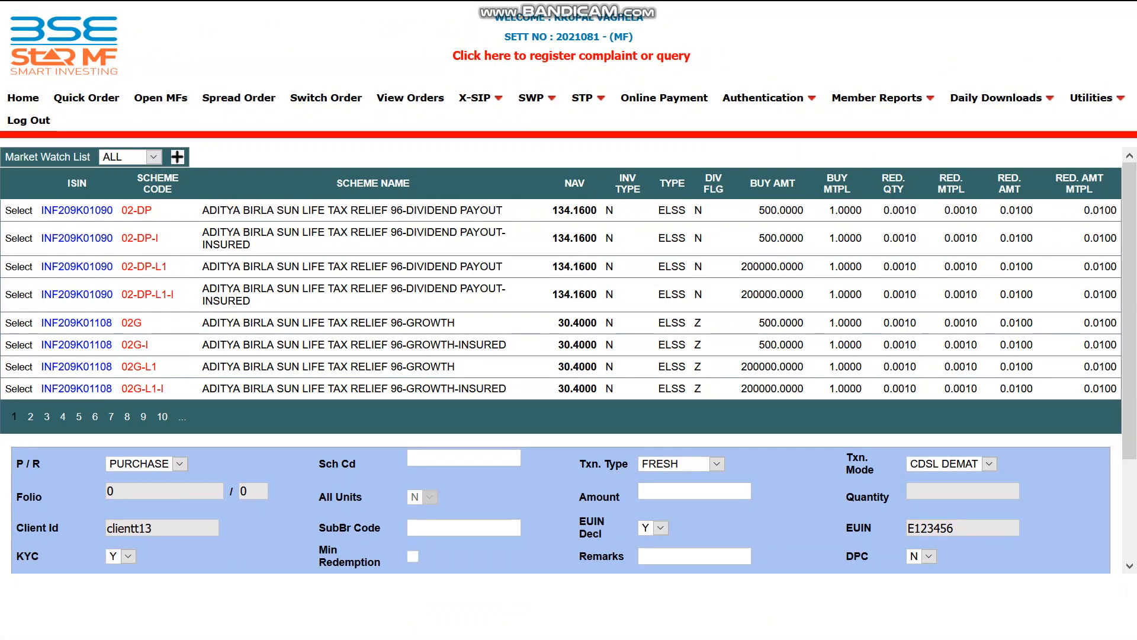
mouse_move(877, 97)
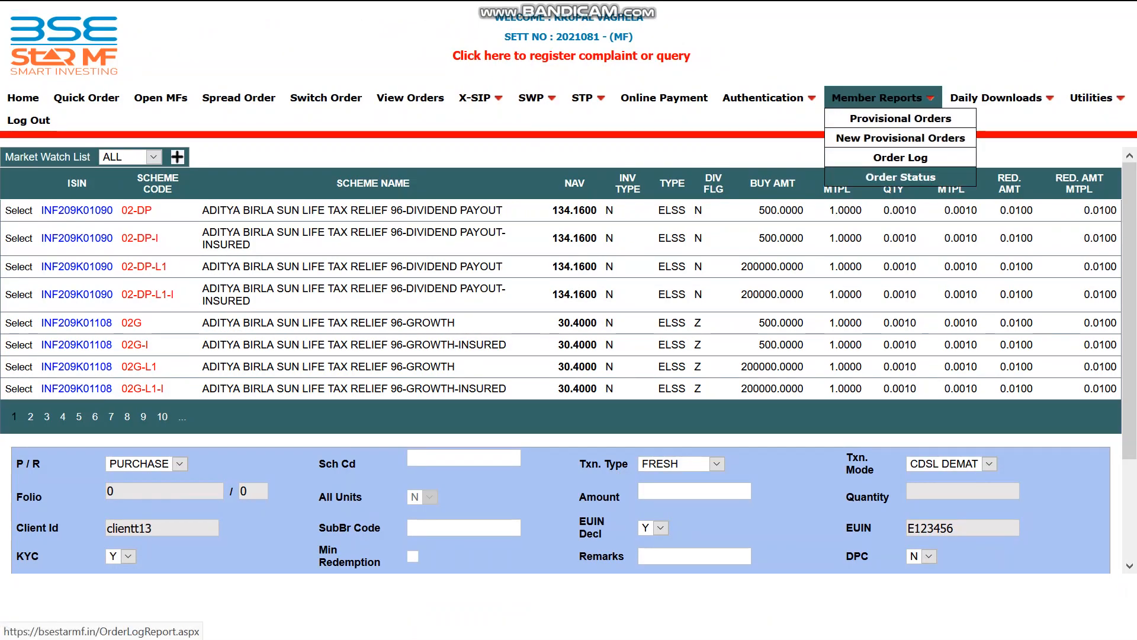